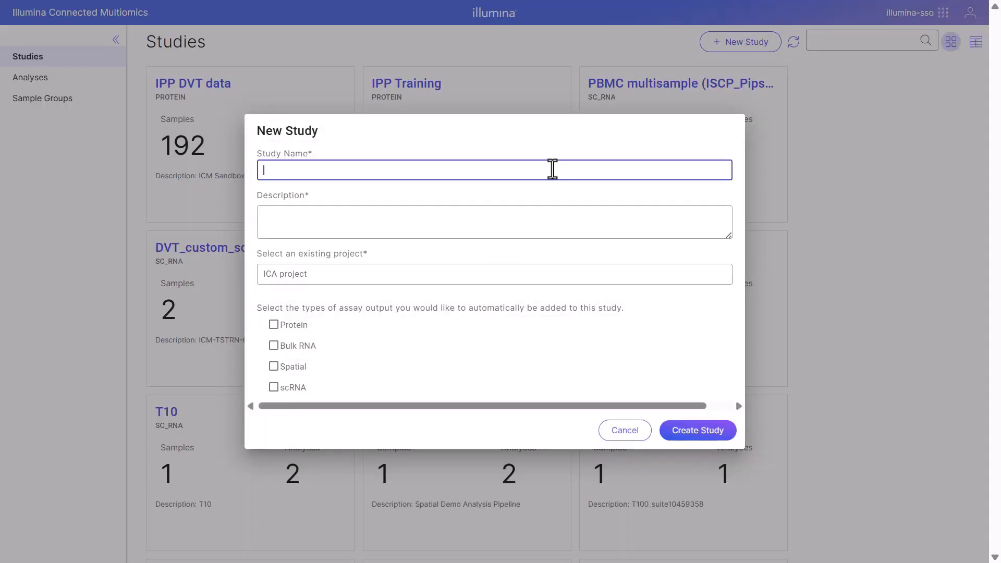
Step: Create a study named "Single cell analysis" with description "creating an example project", linked to the CiteSeq DRAGEN outputs project
{"action": "type", "text": "Single cell analysis"}
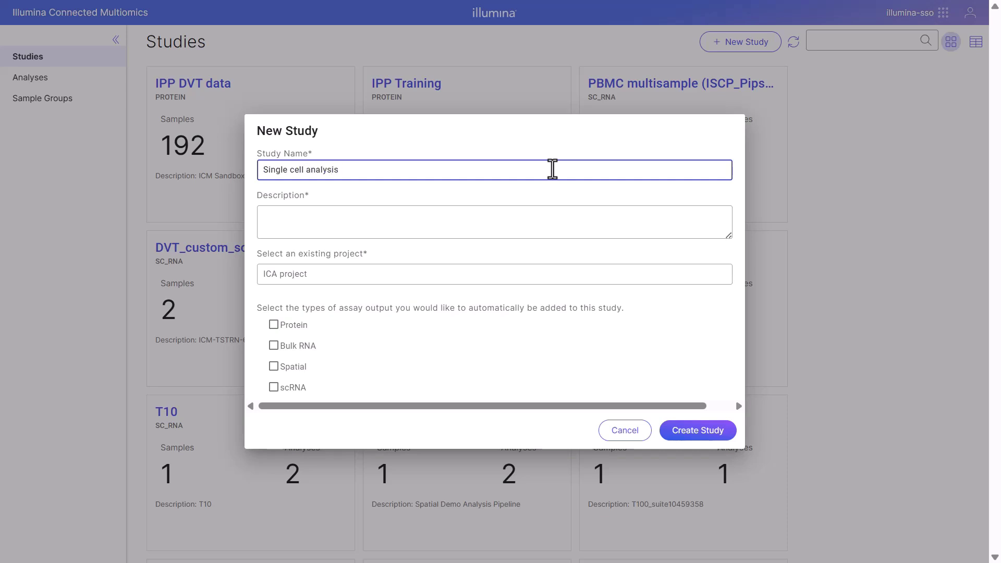
{"action": "left_click", "coordinate": [543, 211]}
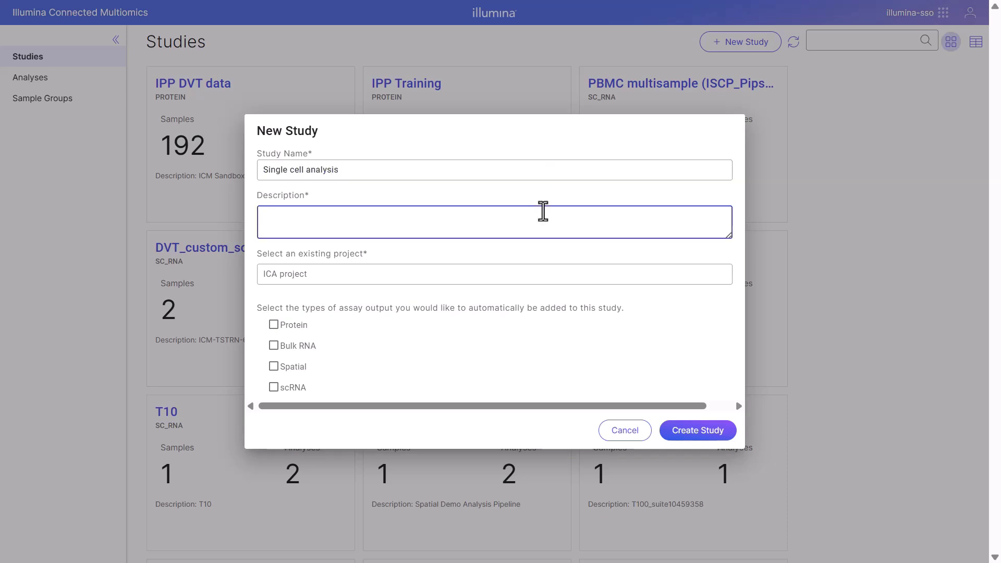
{"action": "type", "text": "creating an example project"}
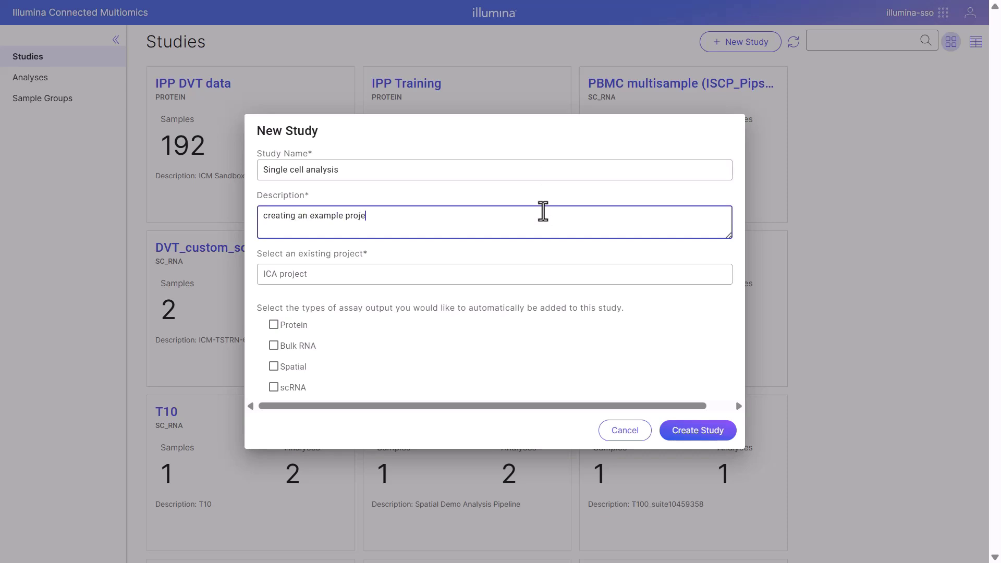
{"action": "left_click", "coordinate": [543, 278]}
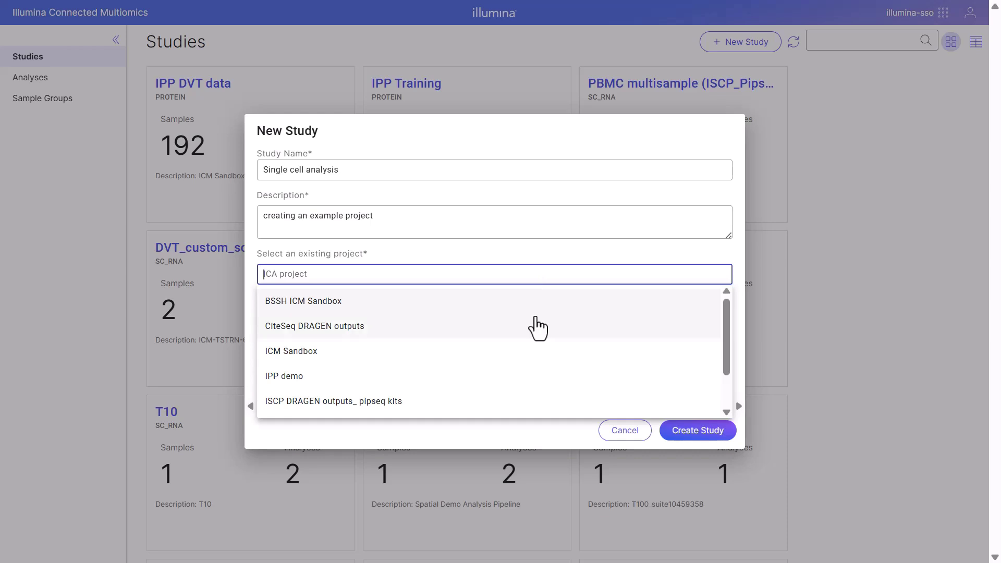
{"action": "left_click", "coordinate": [537, 327]}
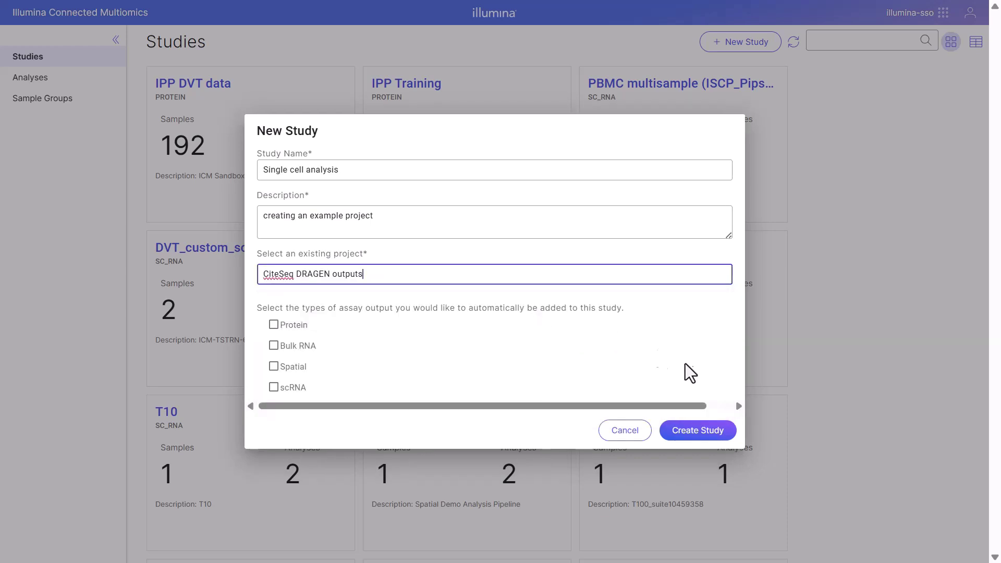
{"action": "left_click", "coordinate": [705, 433]}
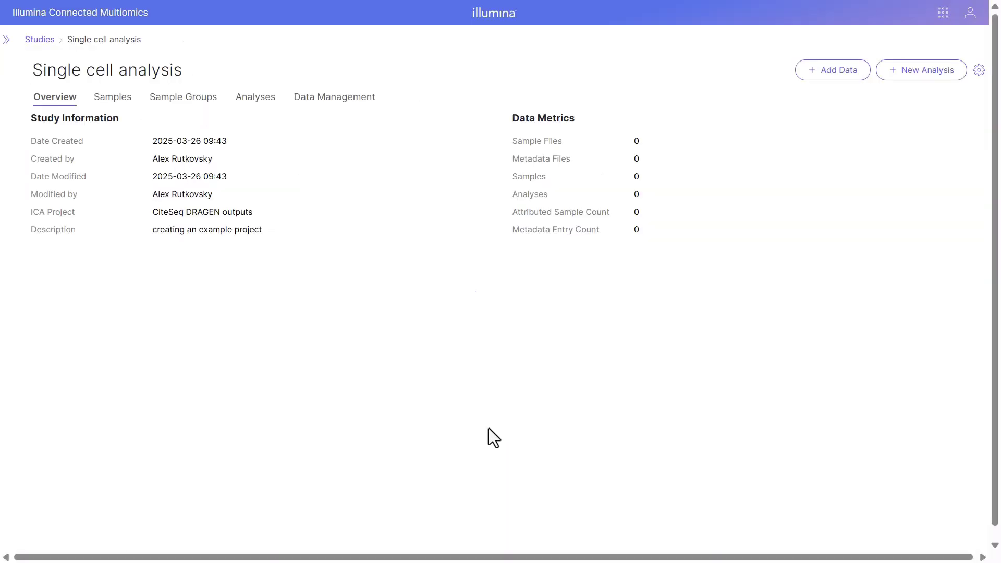
Step: Add the scRNA filtered matrix, features and barcodes files of CD20240423-FR-2 to the study and dismiss the ingestion notice
{"action": "left_click", "coordinate": [823, 74]}
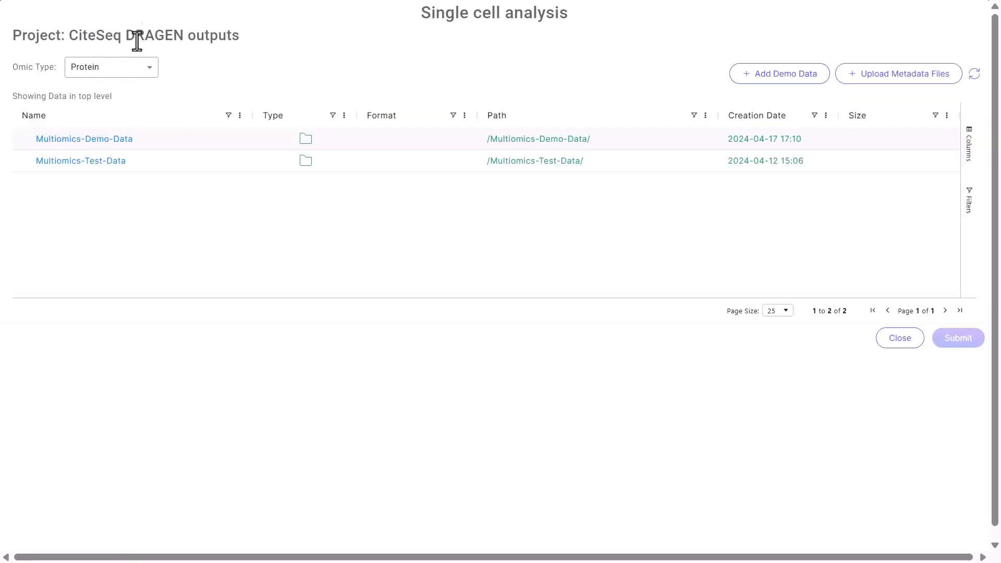
{"action": "left_click", "coordinate": [142, 73]}
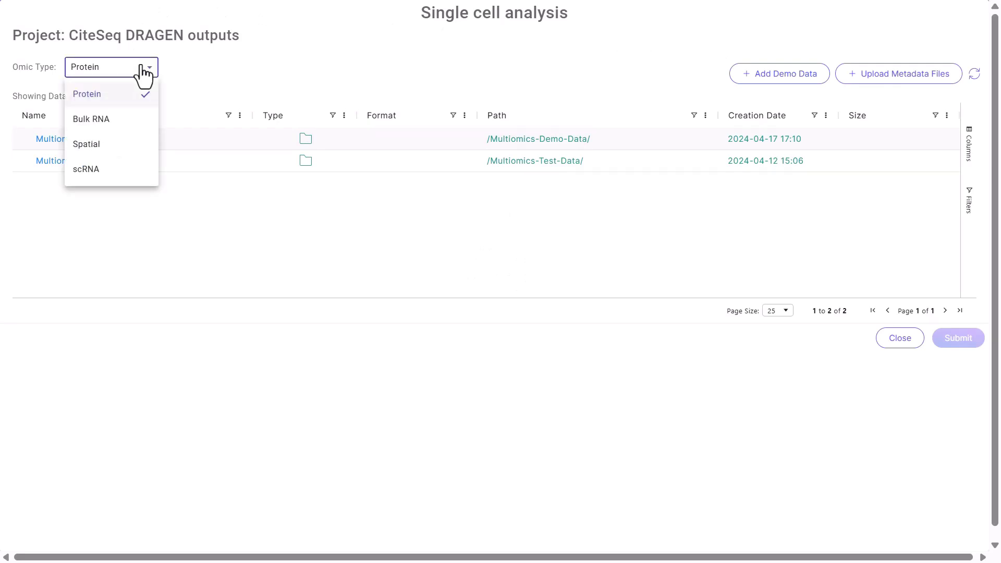
{"action": "left_click", "coordinate": [133, 171]}
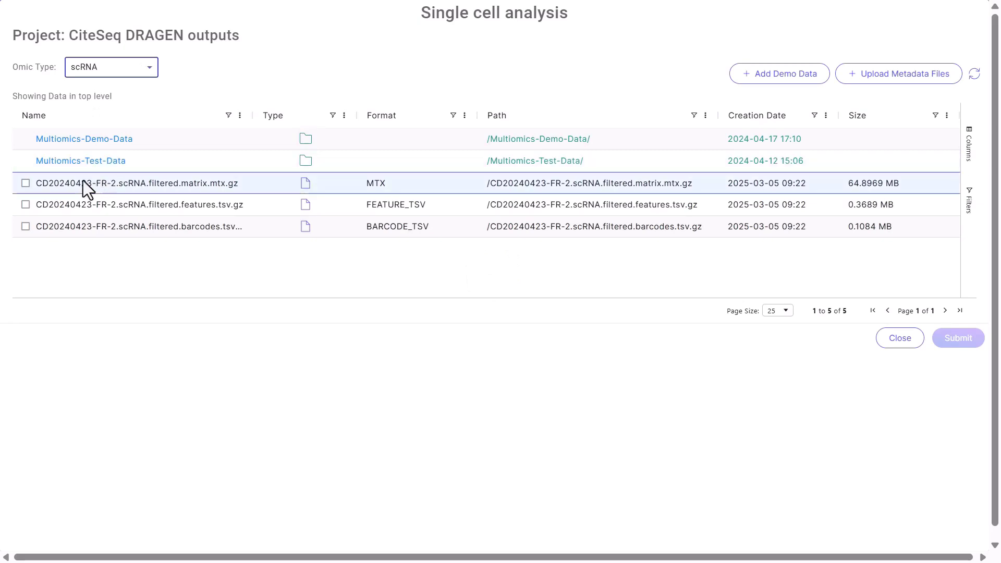
{"action": "left_click", "coordinate": [25, 185]}
{"action": "left_click", "coordinate": [26, 206]}
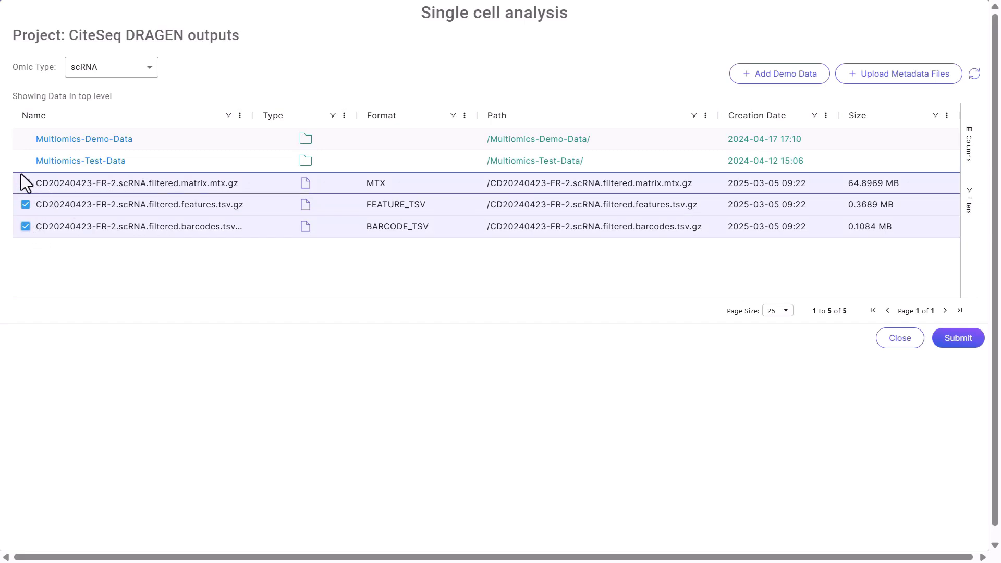
{"action": "left_click", "coordinate": [975, 347]}
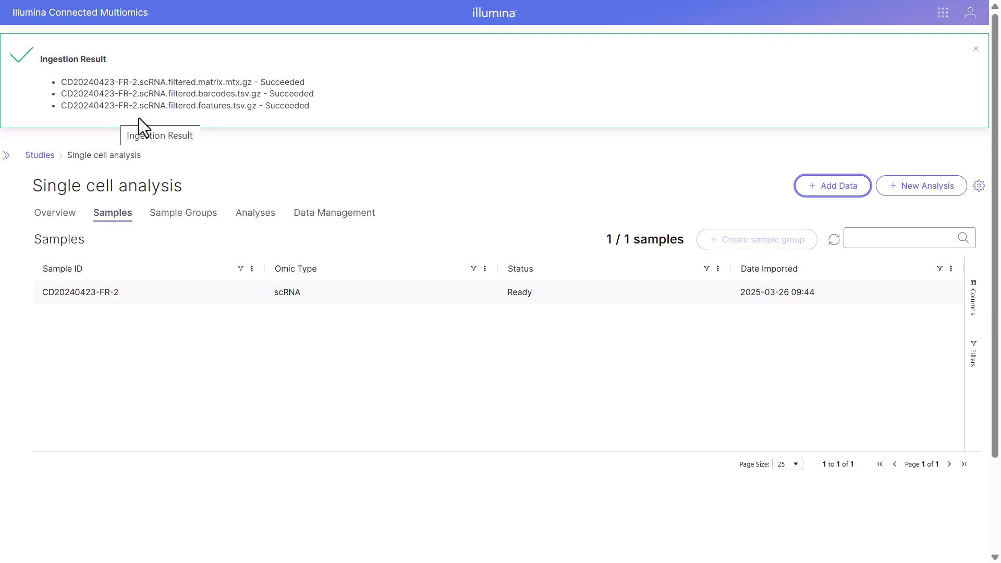
{"action": "left_click", "coordinate": [976, 49]}
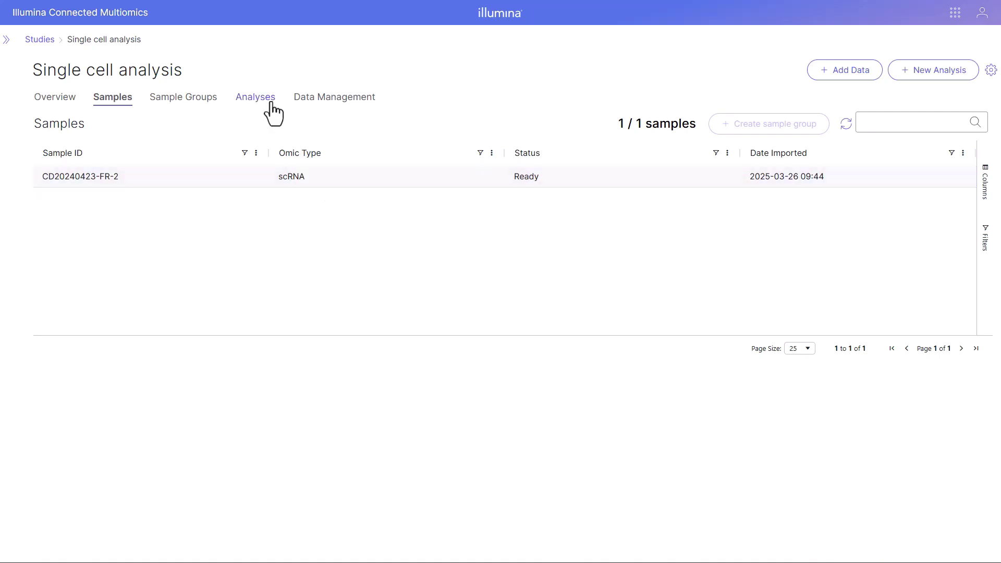
Step: Run a new analysis named "single cell analysis" of type Default: Single Cell Transcriptomic on sample CD20240423-FR-2
{"action": "left_click", "coordinate": [253, 98]}
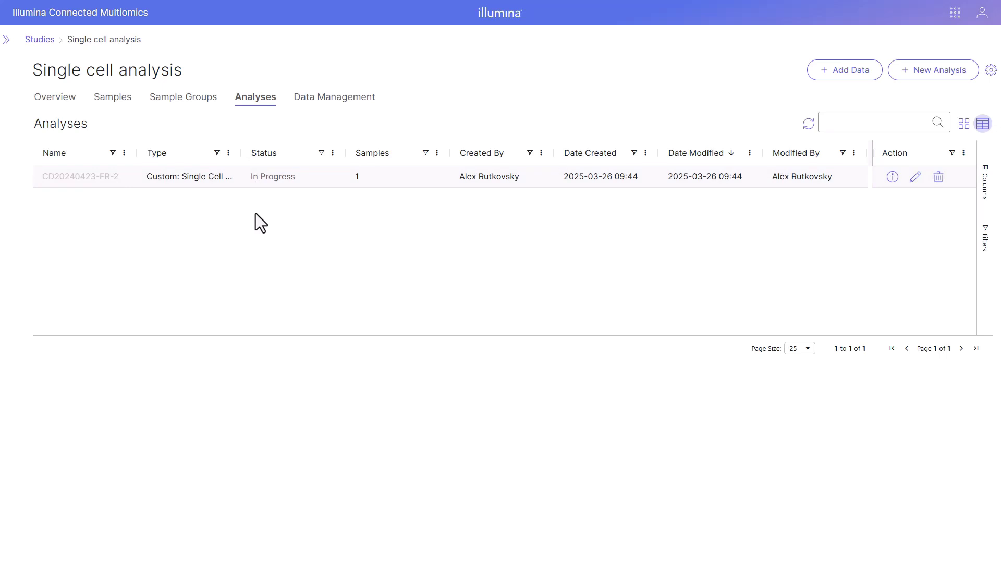
{"action": "left_click", "coordinate": [919, 75]}
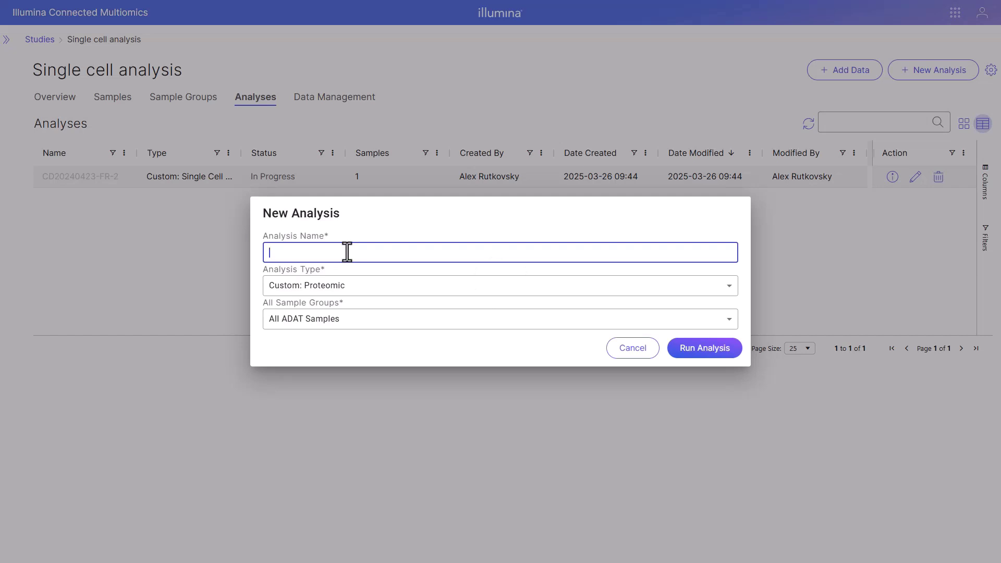
{"action": "type", "text": "single cell analysis"}
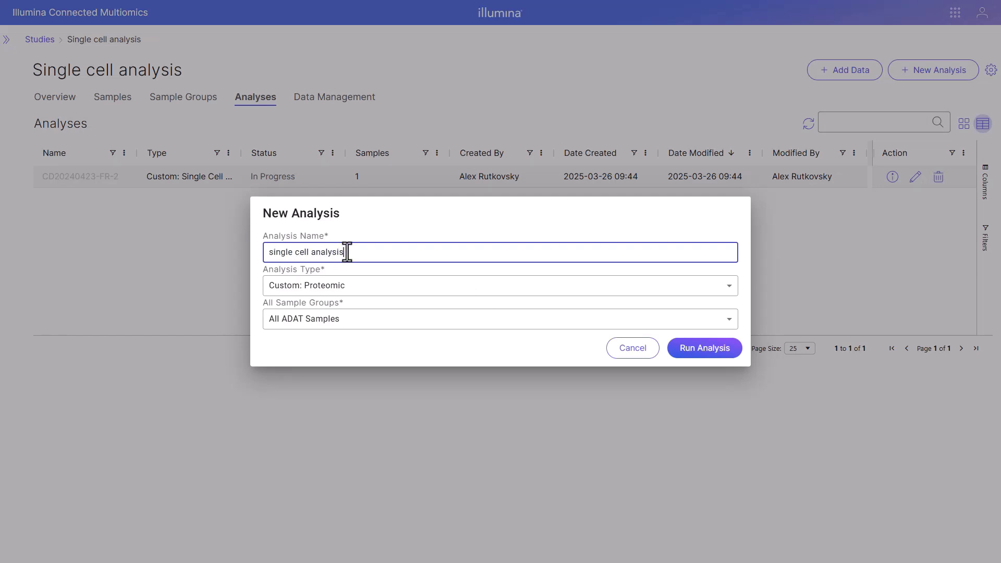
{"action": "left_click", "coordinate": [364, 289]}
{"action": "mouse_move", "coordinate": [733, 337]}
{"action": "left_mouse_down"}
{"action": "mouse_move", "coordinate": [734, 370]}
{"action": "mouse_move", "coordinate": [736, 328]}
{"action": "left_mouse_up"}
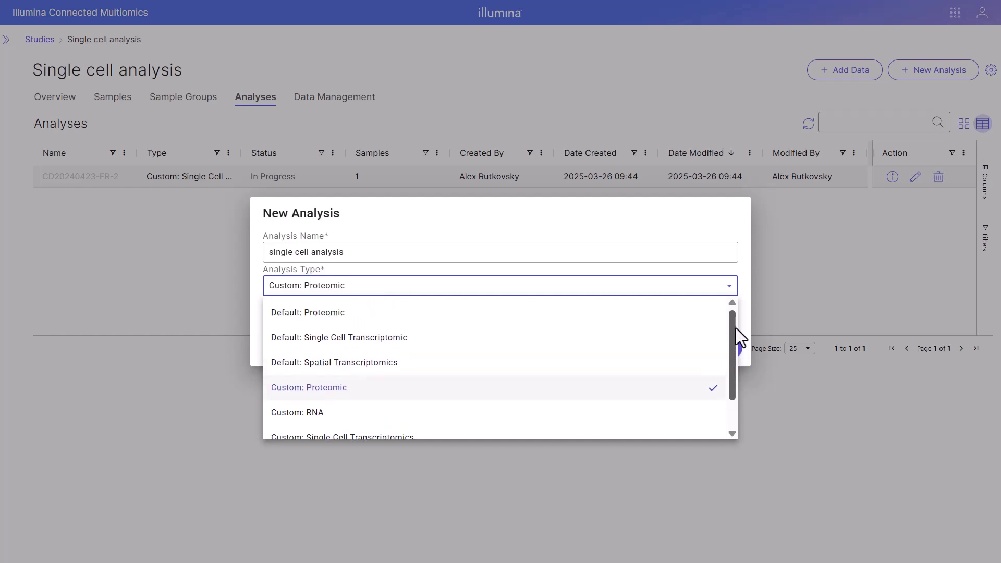
{"action": "left_click", "coordinate": [403, 346]}
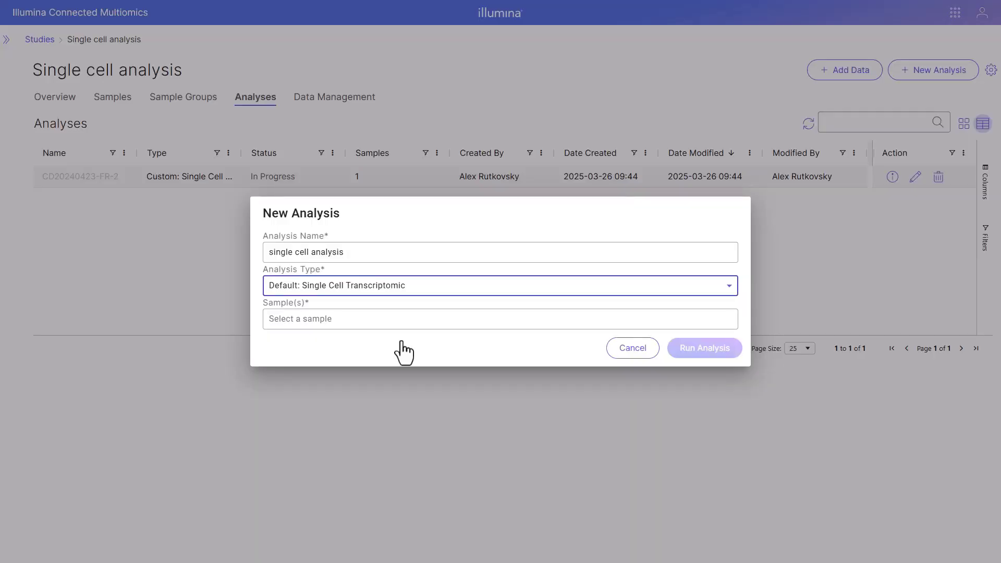
{"action": "left_click", "coordinate": [420, 317]}
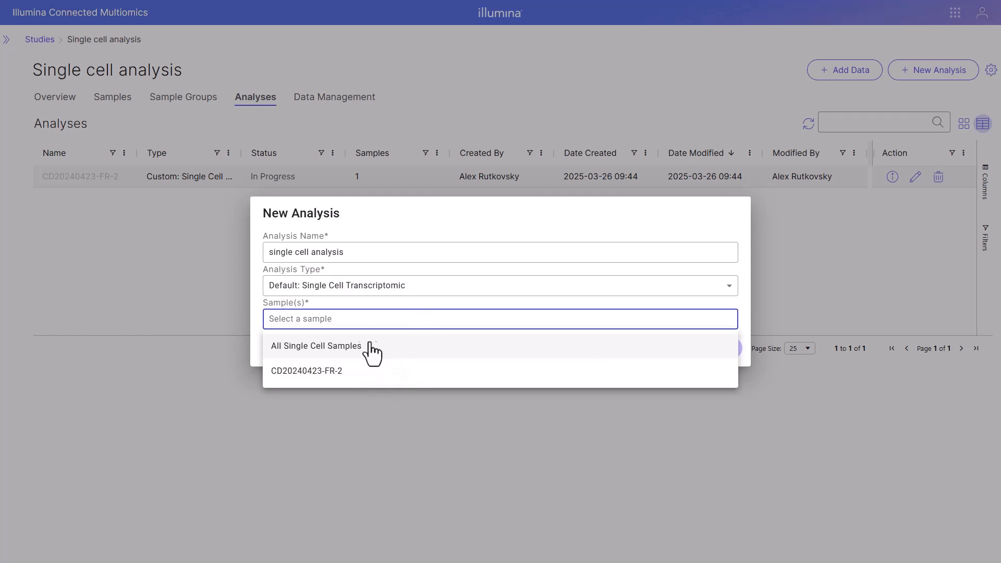
{"action": "left_click", "coordinate": [387, 372]}
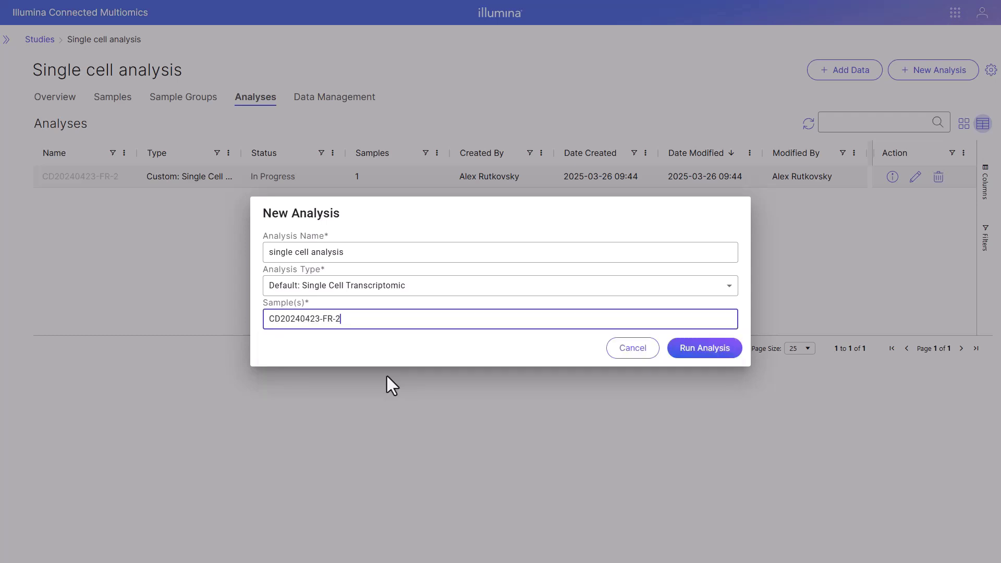
{"action": "left_click", "coordinate": [704, 348]}
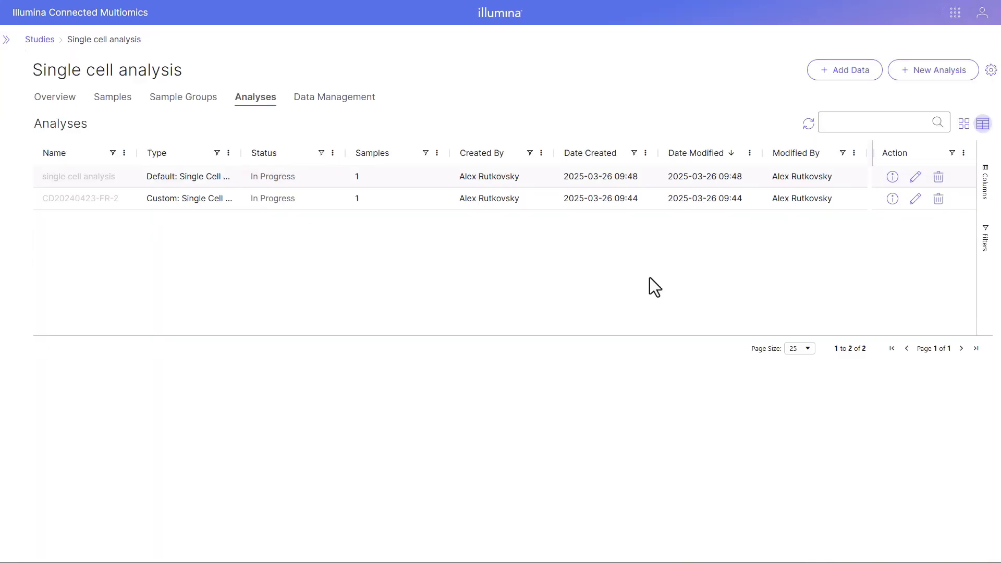
Step: Browse all studies in table and card views, and all analyses in card and table views
{"action": "left_click", "coordinate": [6, 40]}
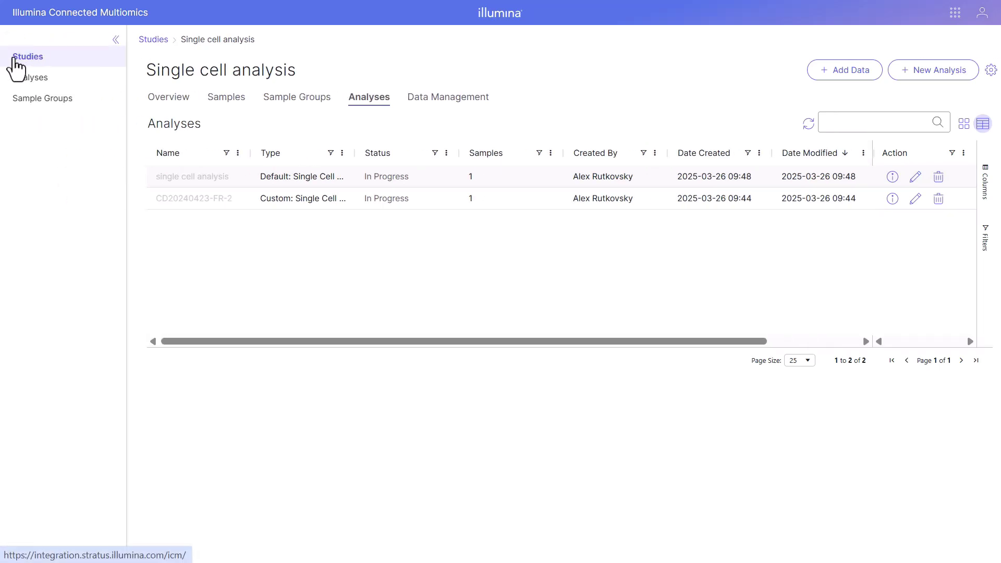
{"action": "left_click", "coordinate": [31, 58]}
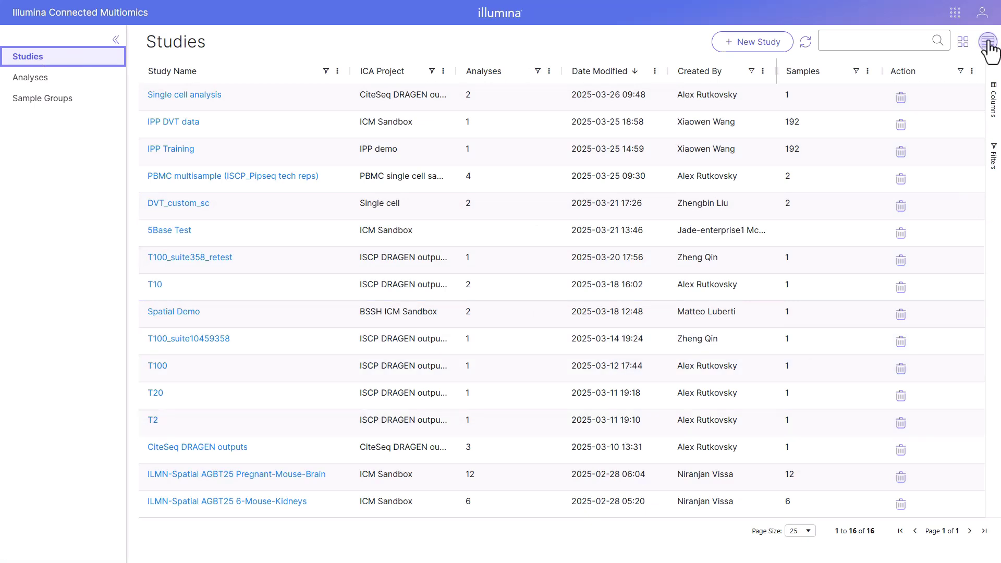
{"action": "left_click", "coordinate": [963, 44]}
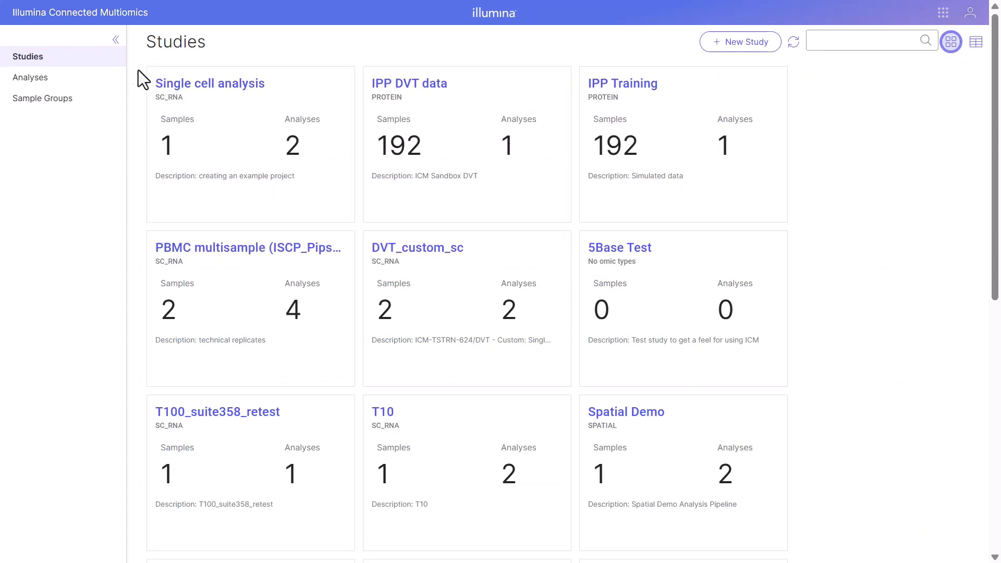
{"action": "left_click", "coordinate": [48, 86]}
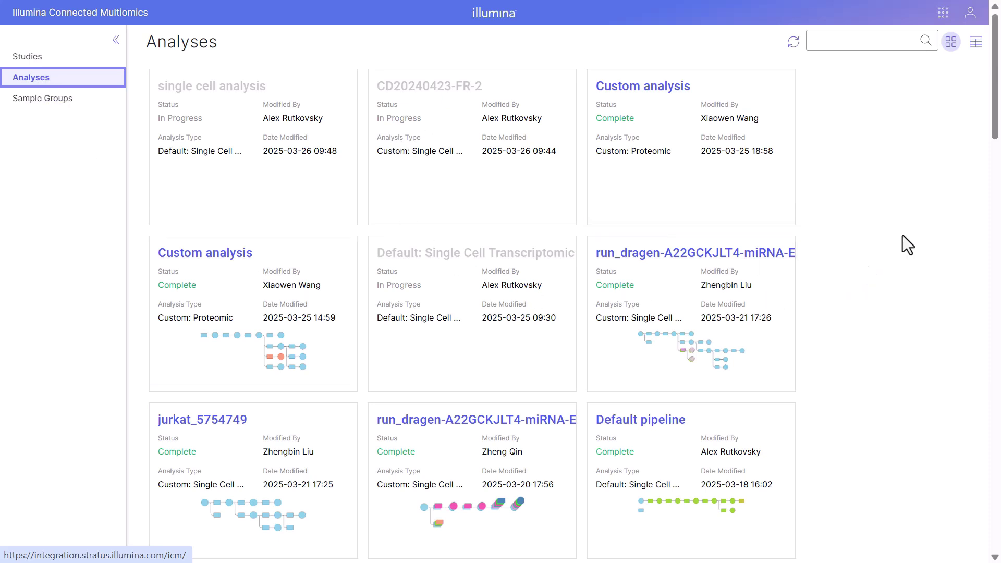
{"action": "left_click", "coordinate": [976, 42]}
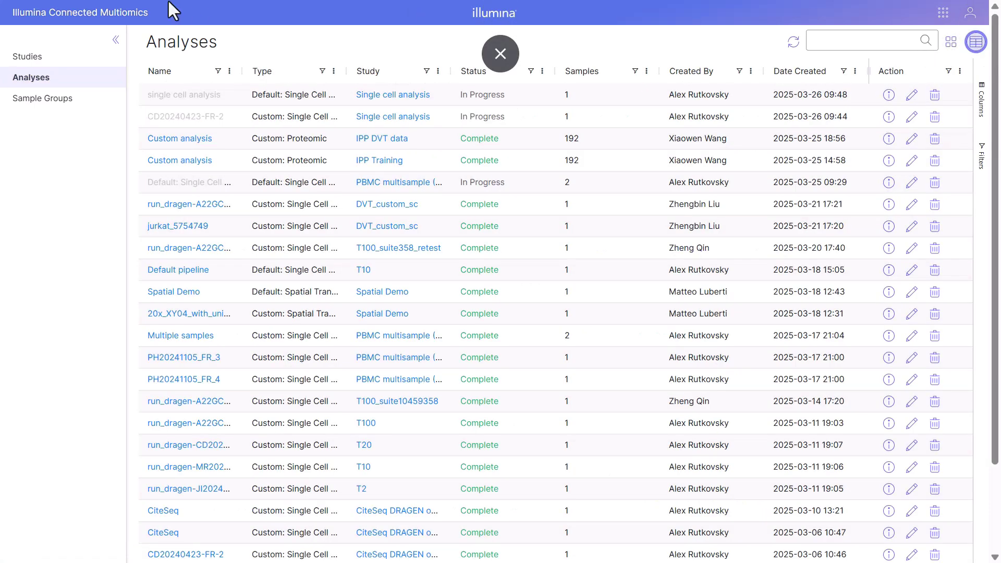
Step: Look over the list of sample groups and the actions available for each group
{"action": "left_click", "coordinate": [94, 108]}
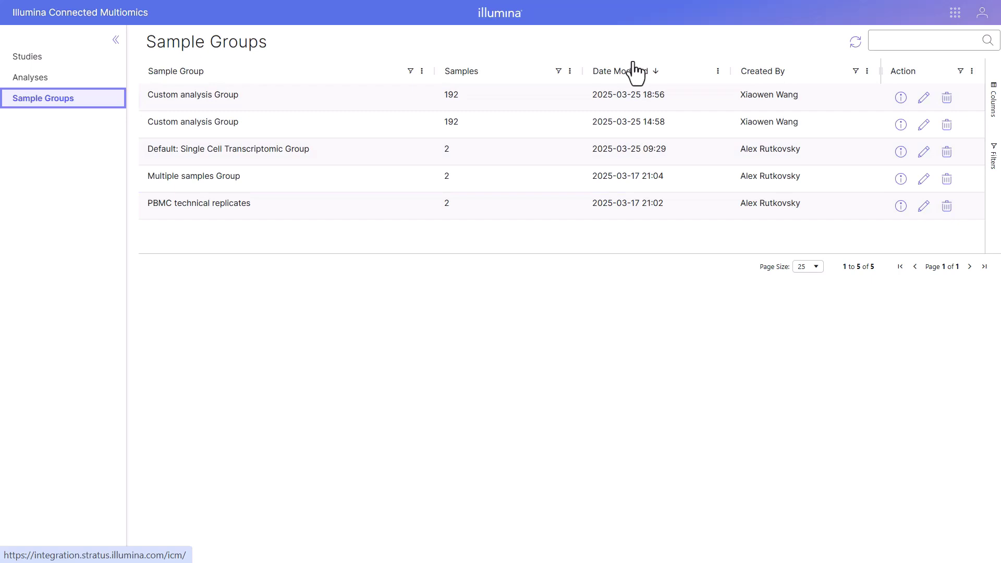
{"action": "left_click", "coordinate": [709, 348]}
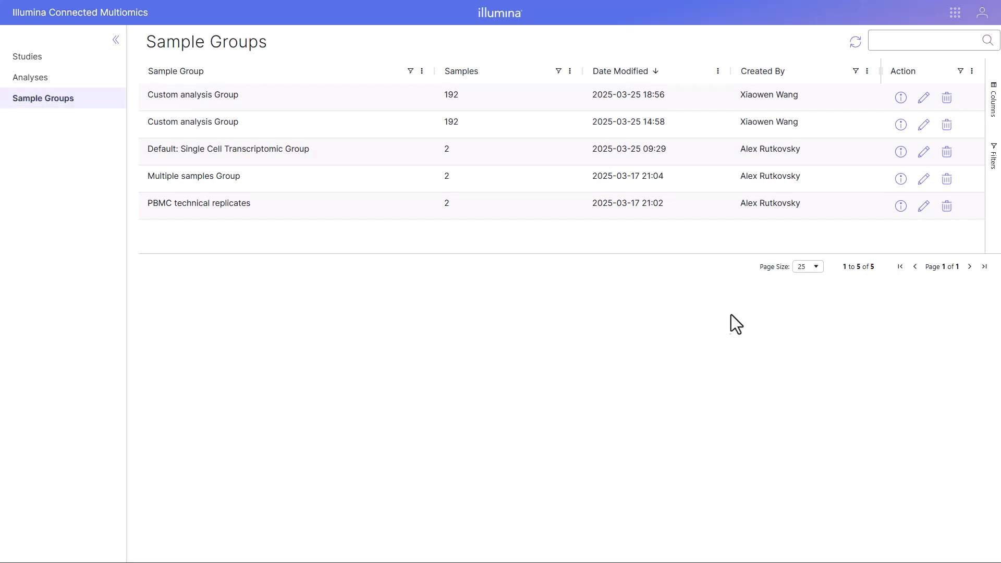
{"action": "left_click", "coordinate": [904, 99]}
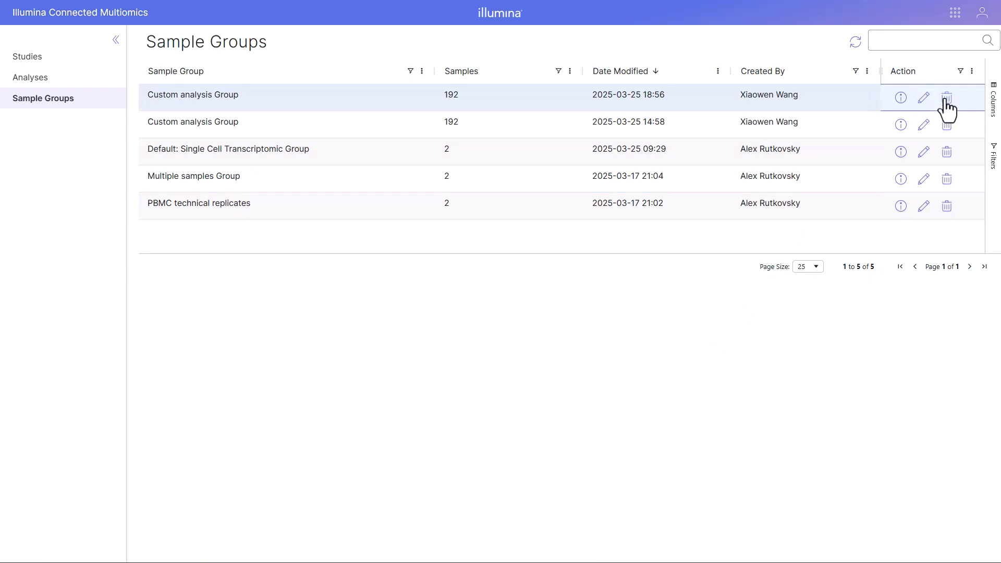
{"action": "left_click", "coordinate": [632, 34]}
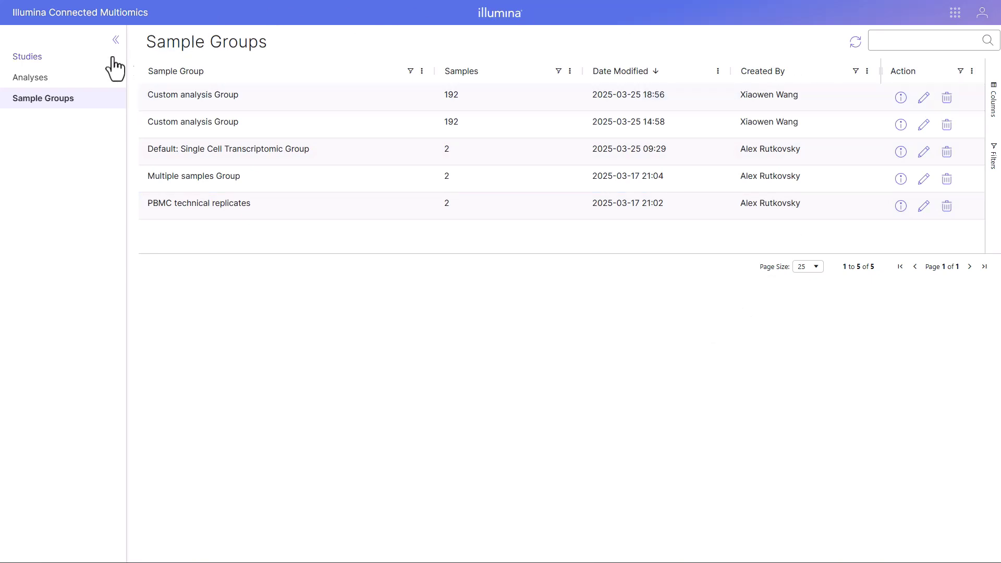
Step: Show all analyses as cards and open the completed "Default pipeline" analysis
{"action": "left_click", "coordinate": [30, 84]}
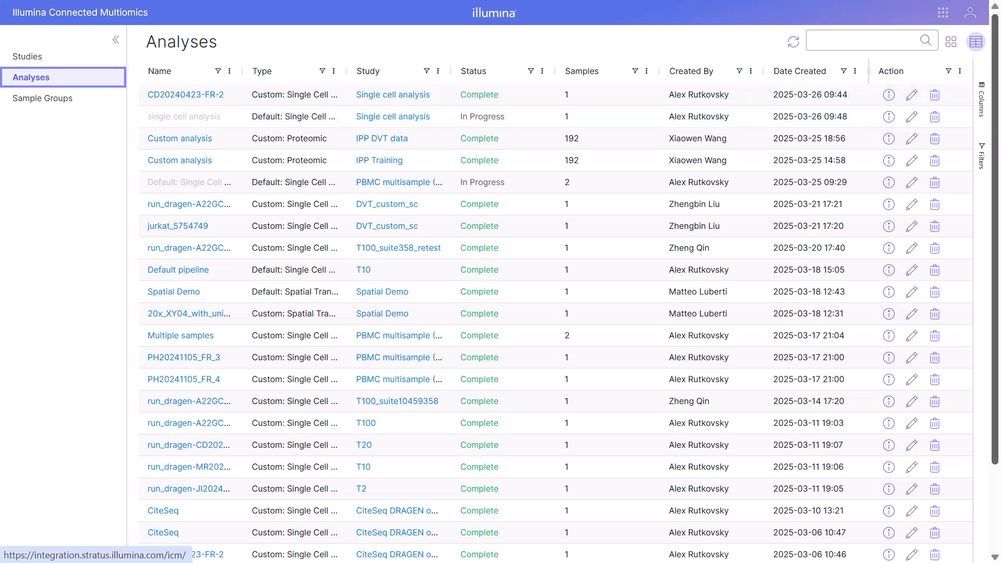
{"action": "left_click", "coordinate": [951, 42]}
{"action": "left_click", "coordinate": [744, 460]}
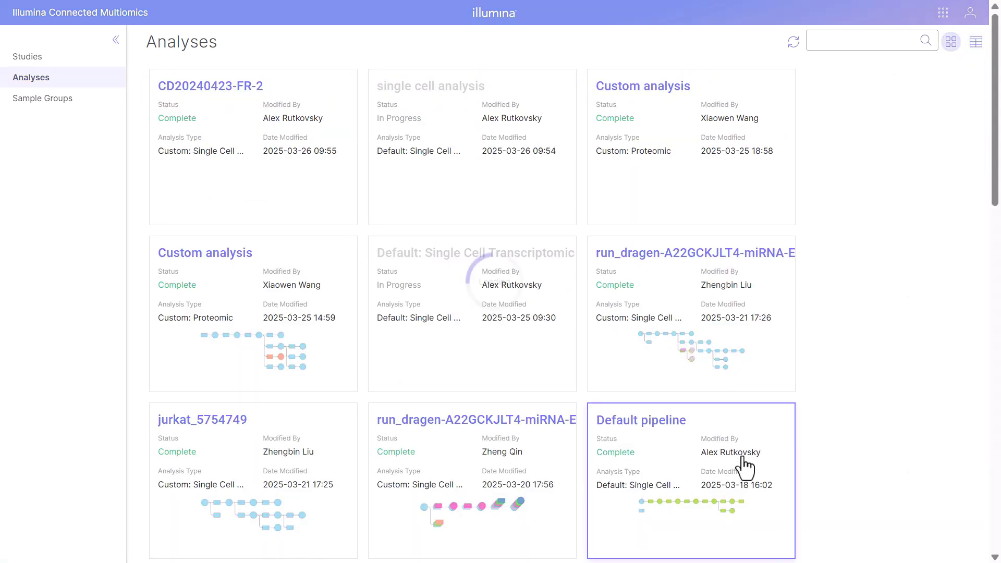